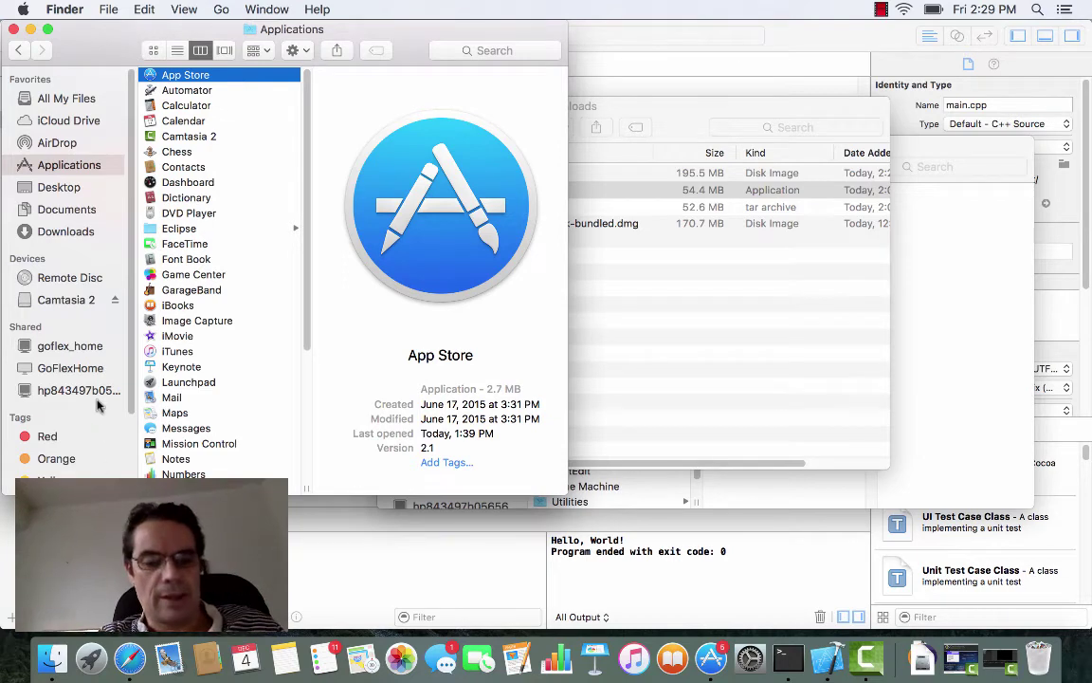
- Close the Finder Applications window, leaving Downloads showing
{"action": "key", "text": "super+w"}
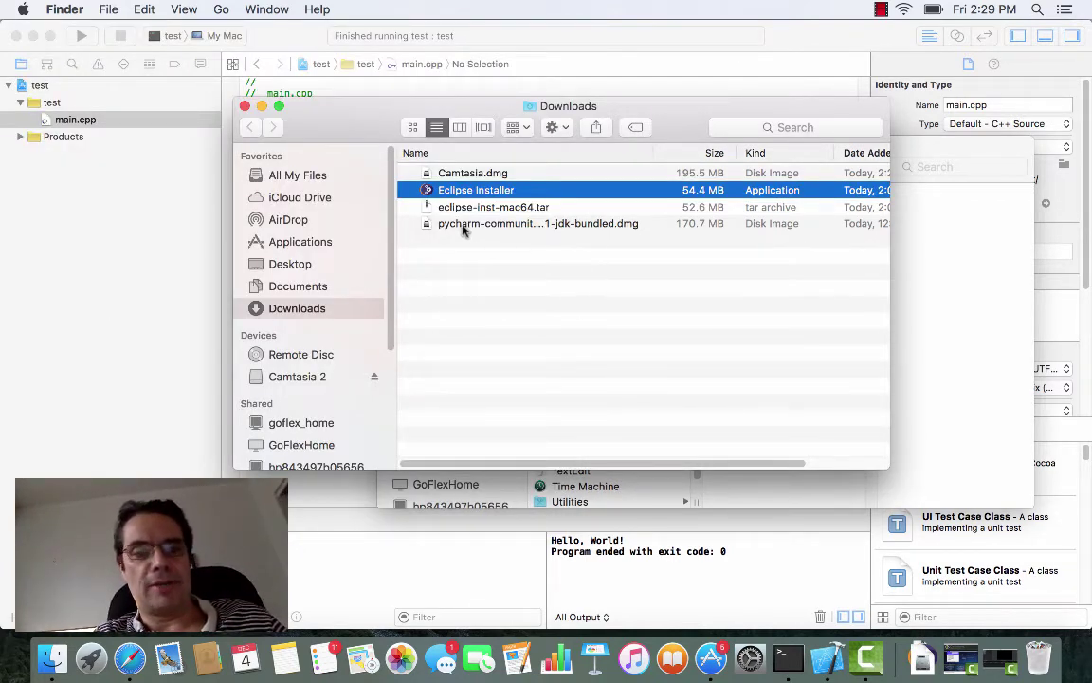
- Run the test project's main.cpp so the console prints "Hello, World!" with exit code 0
{"action": "left_click", "coordinate": [153, 208]}
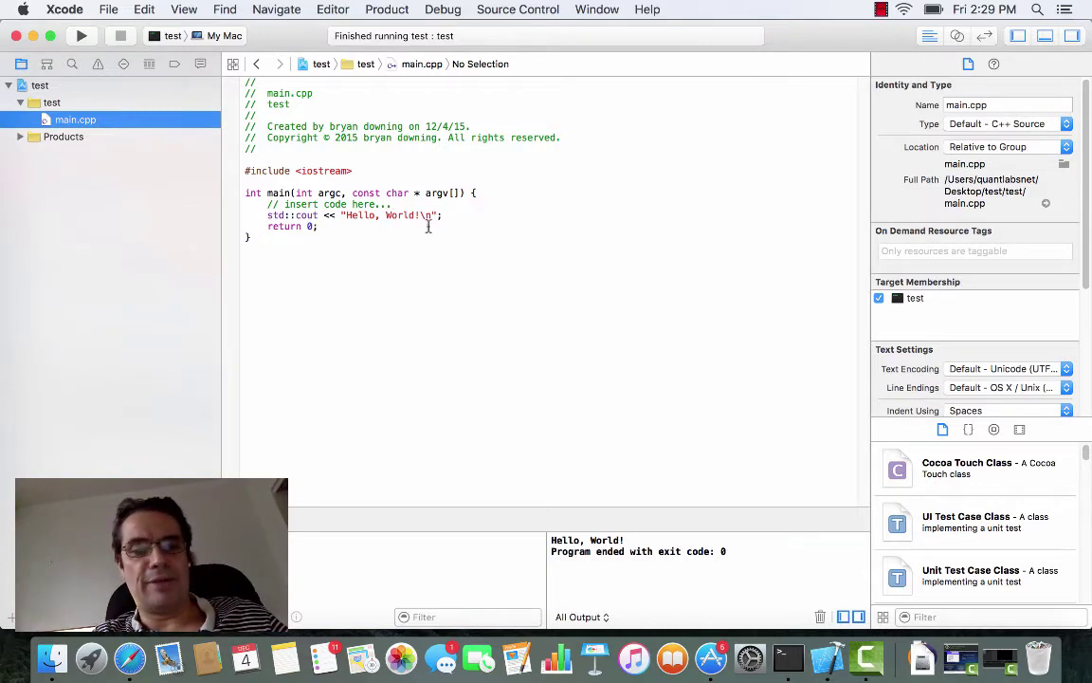
{"action": "left_click", "coordinate": [82, 35]}
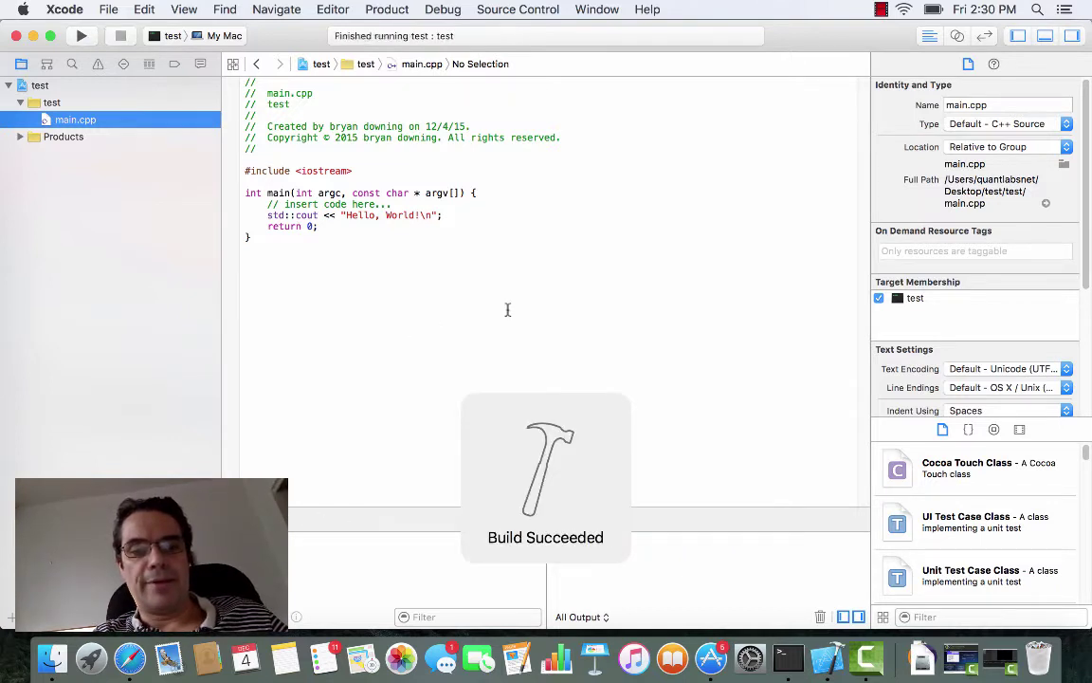
{"action": "left_click", "coordinate": [749, 553]}
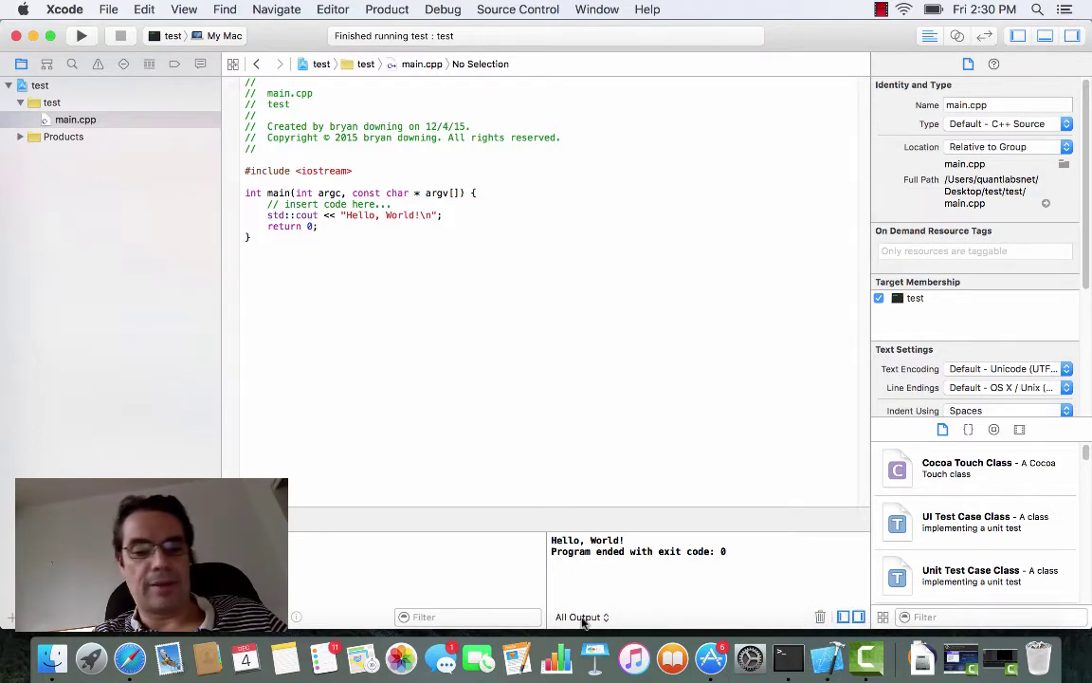
- Launch Eclipse from Launchpad and accept the default workspace to open Test.cpp
{"action": "left_click", "coordinate": [92, 657]}
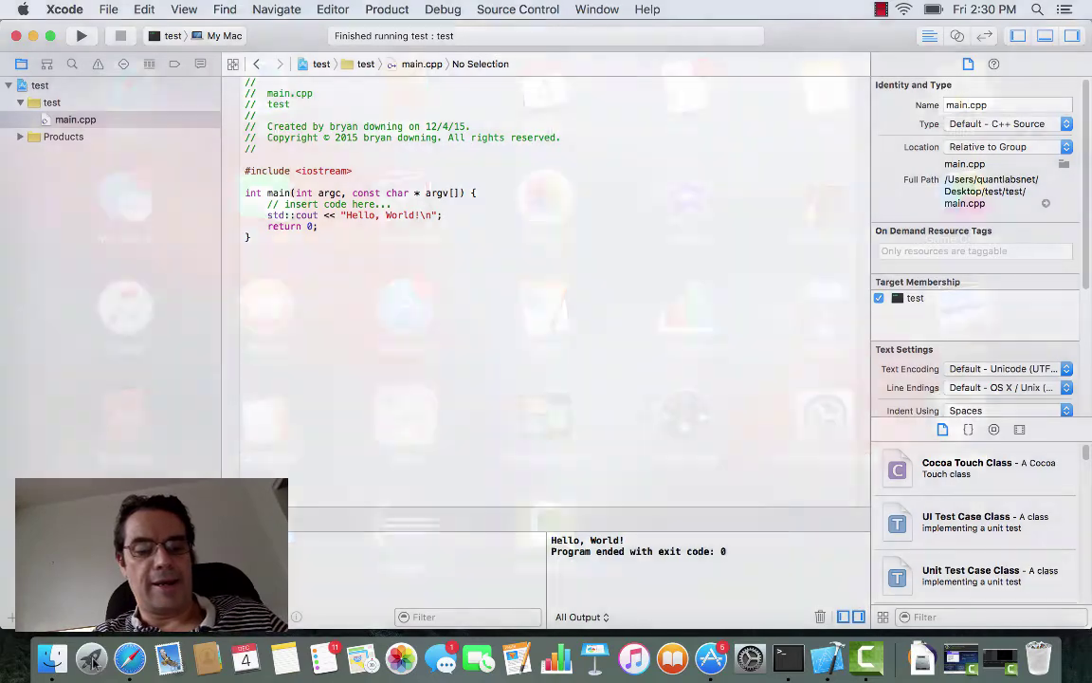
{"action": "left_click", "coordinate": [410, 523]}
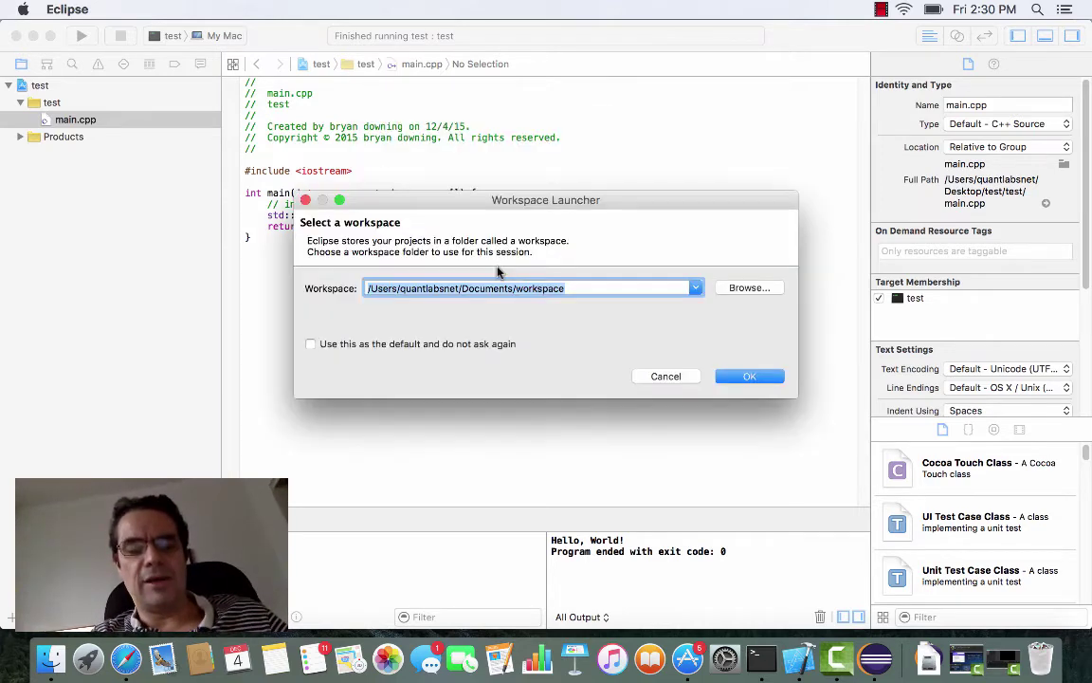
{"action": "left_click", "coordinate": [749, 376]}
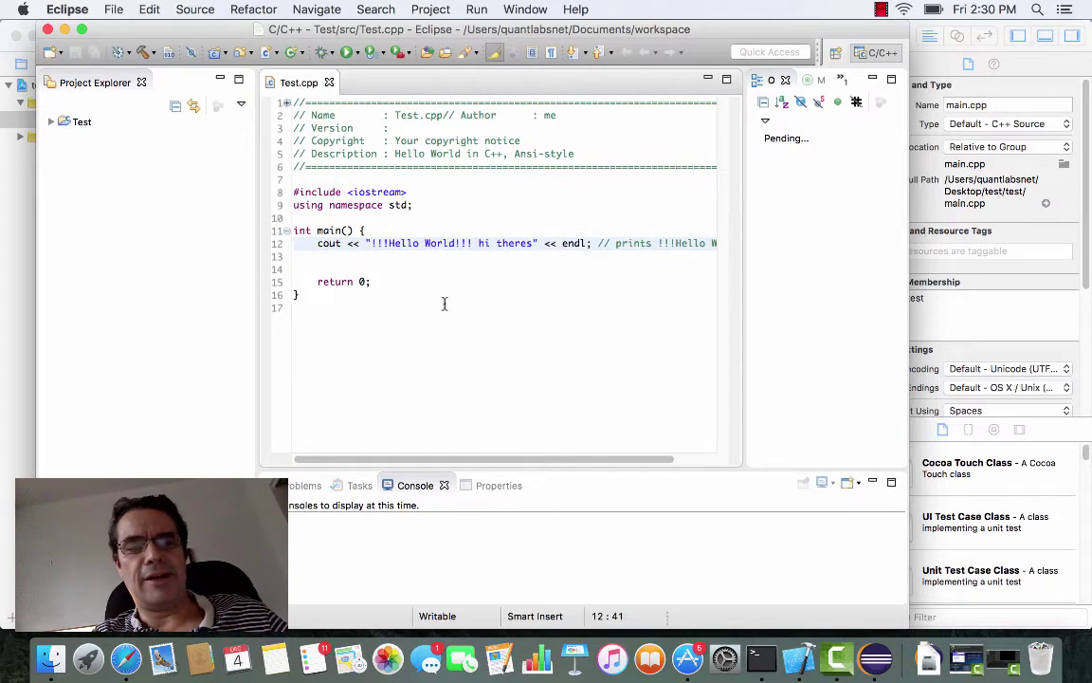
- Run the Eclipse Test program, dismiss the El Capitan notification, and launch PyCharm CE
{"action": "left_click", "coordinate": [347, 52]}
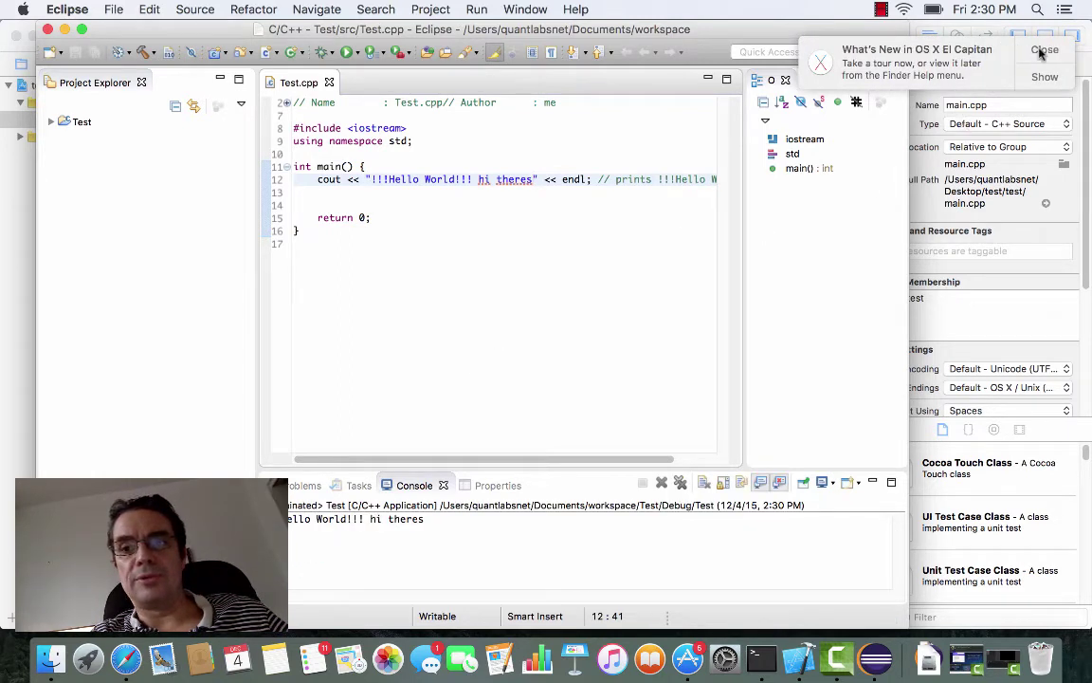
{"action": "left_click", "coordinate": [820, 62]}
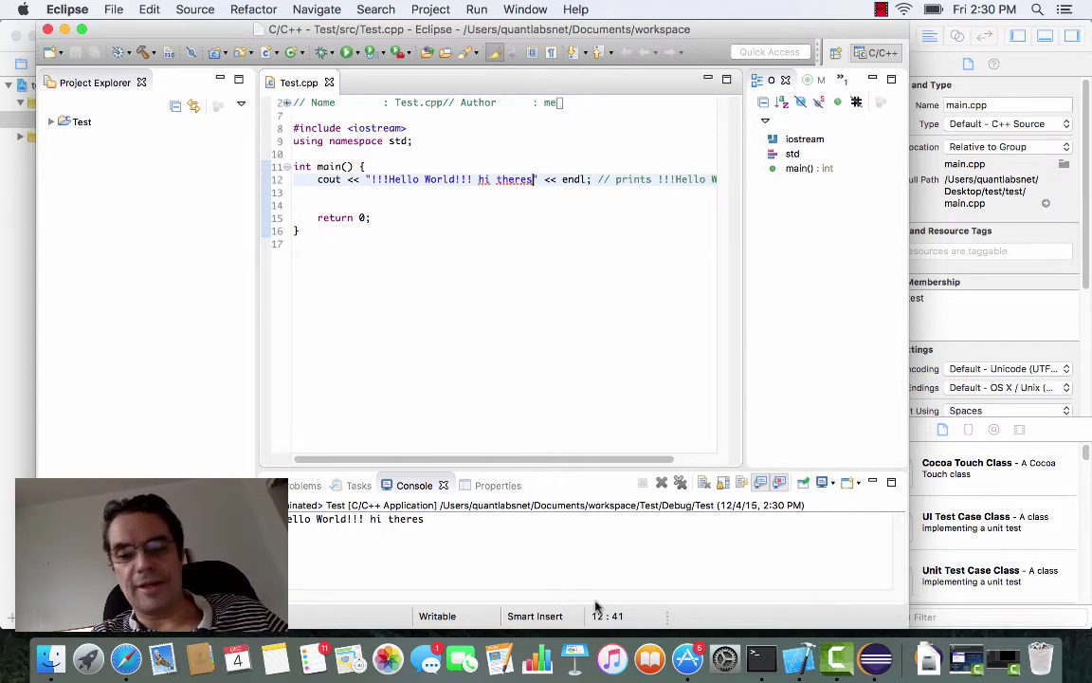
{"action": "left_click", "coordinate": [88, 657]}
{"action": "left_click", "coordinate": [298, 493]}
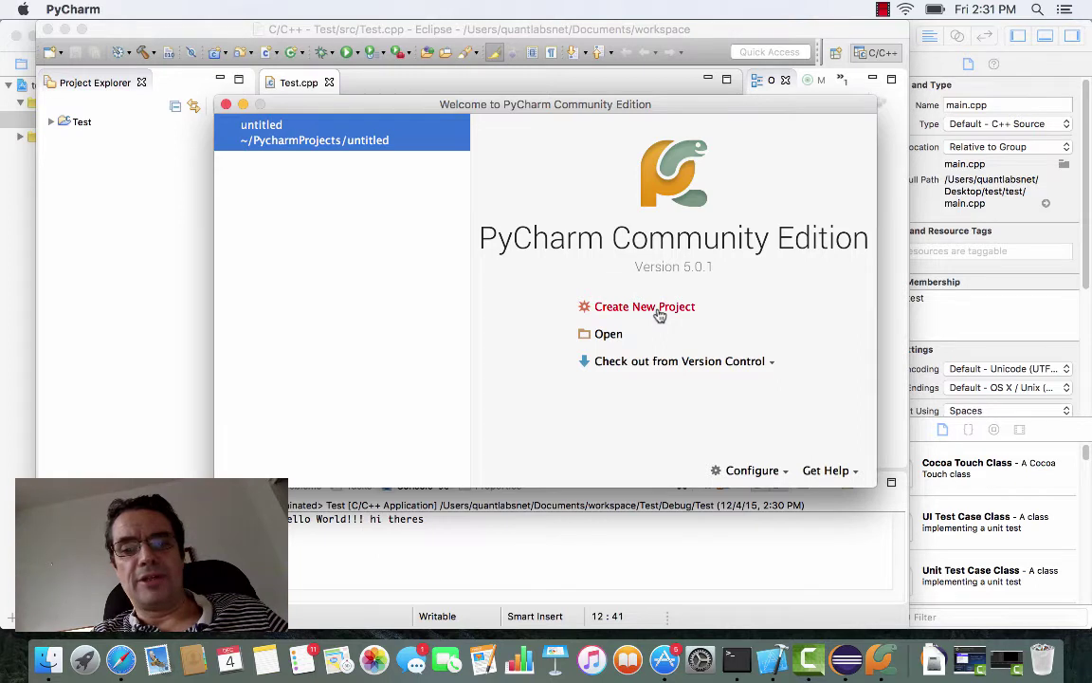
- Create pure Python project untitled1 and expand its Python 2.6.9 External Libraries
{"action": "left_click", "coordinate": [644, 306]}
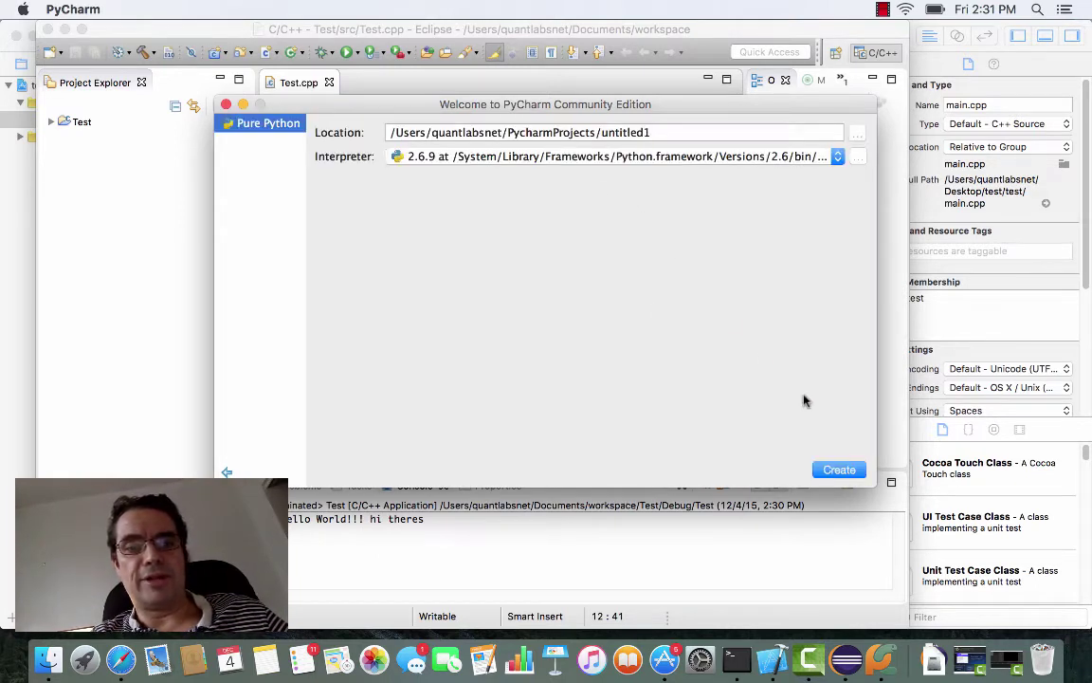
{"action": "left_click", "coordinate": [823, 472]}
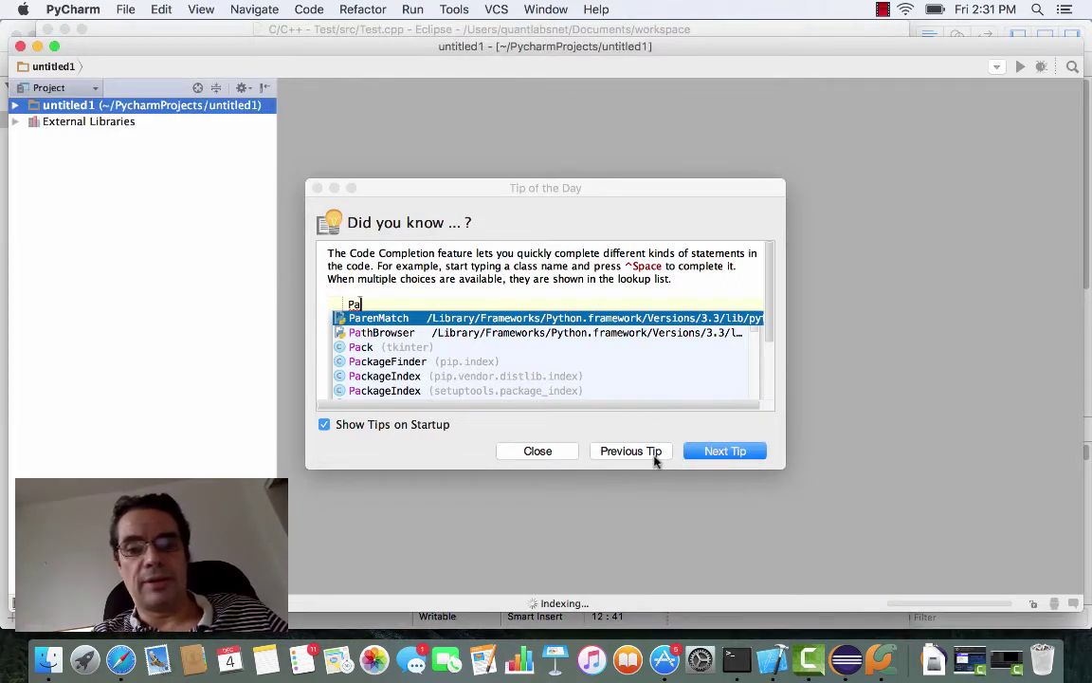
{"action": "left_click", "coordinate": [538, 450]}
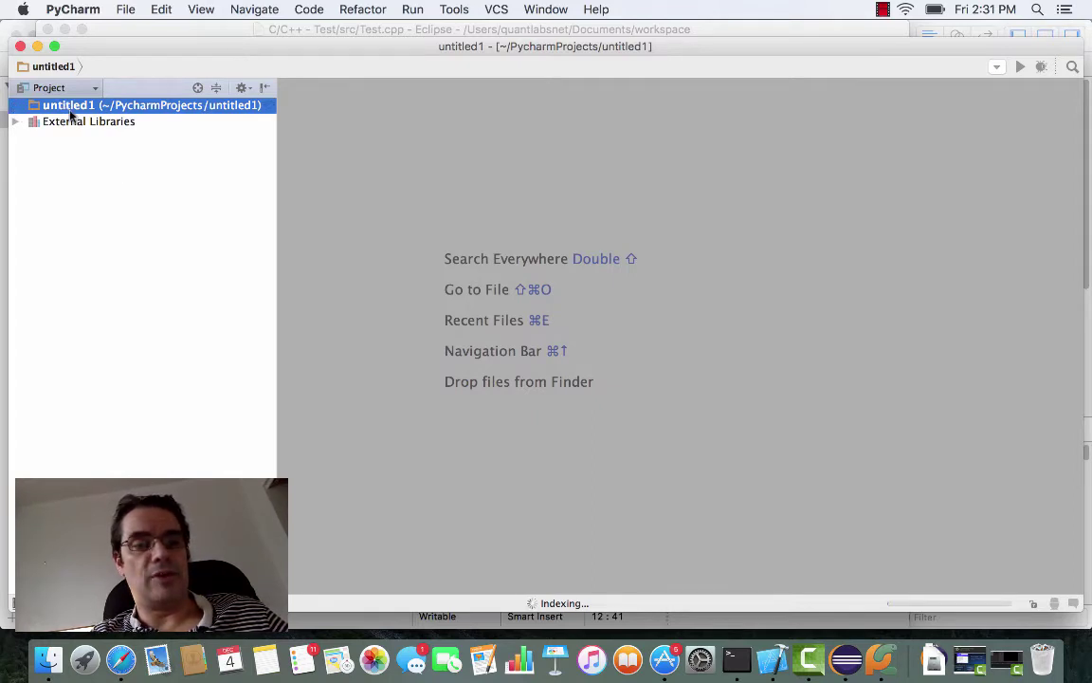
{"action": "left_click", "coordinate": [15, 122]}
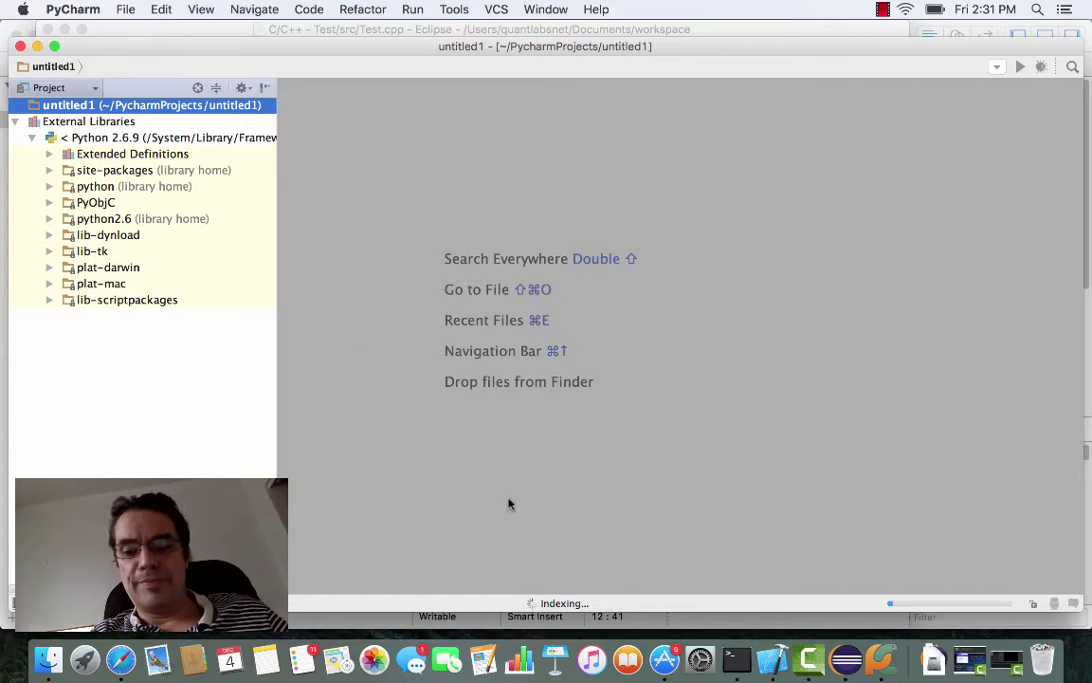
{"action": "left_click", "coordinate": [735, 659]}
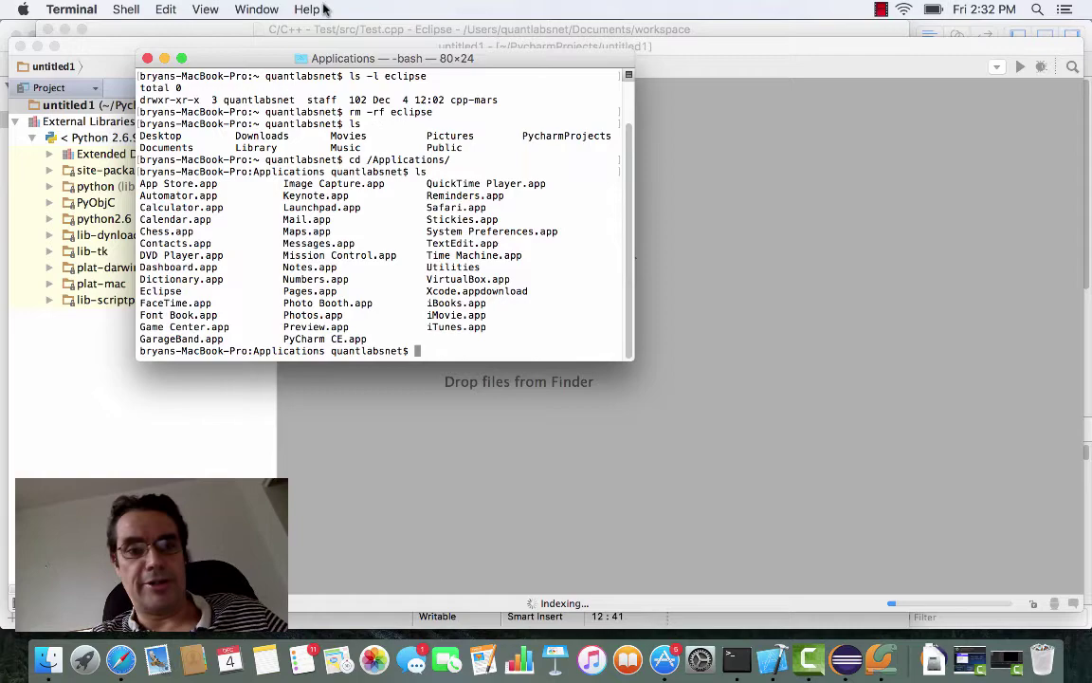
- Maximize Terminal, list Applications in detail, and check the Java version
{"action": "left_click", "coordinate": [182, 59]}
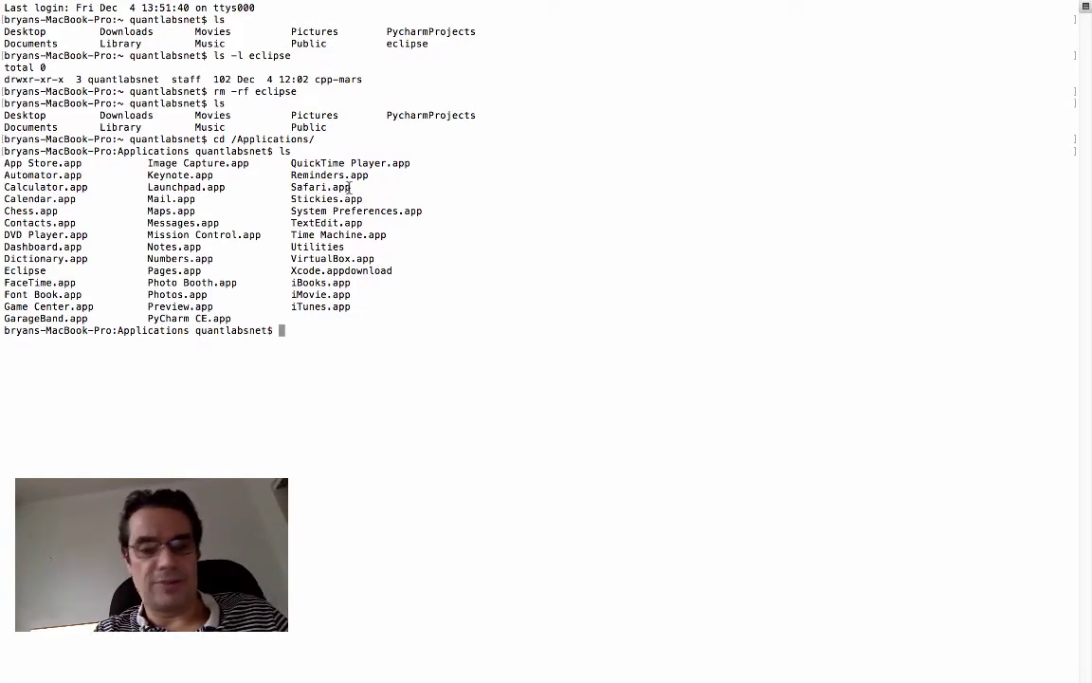
{"action": "type", "text": "ls -l"}
{"action": "key", "text": "Return"}
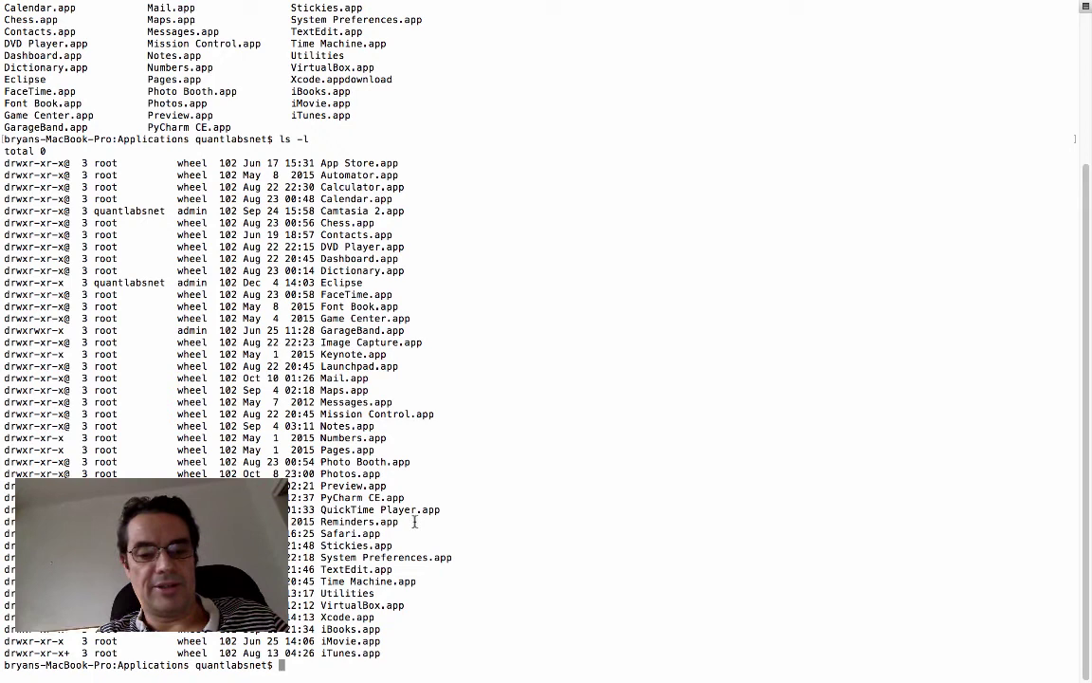
{"action": "type", "text": "cd"}
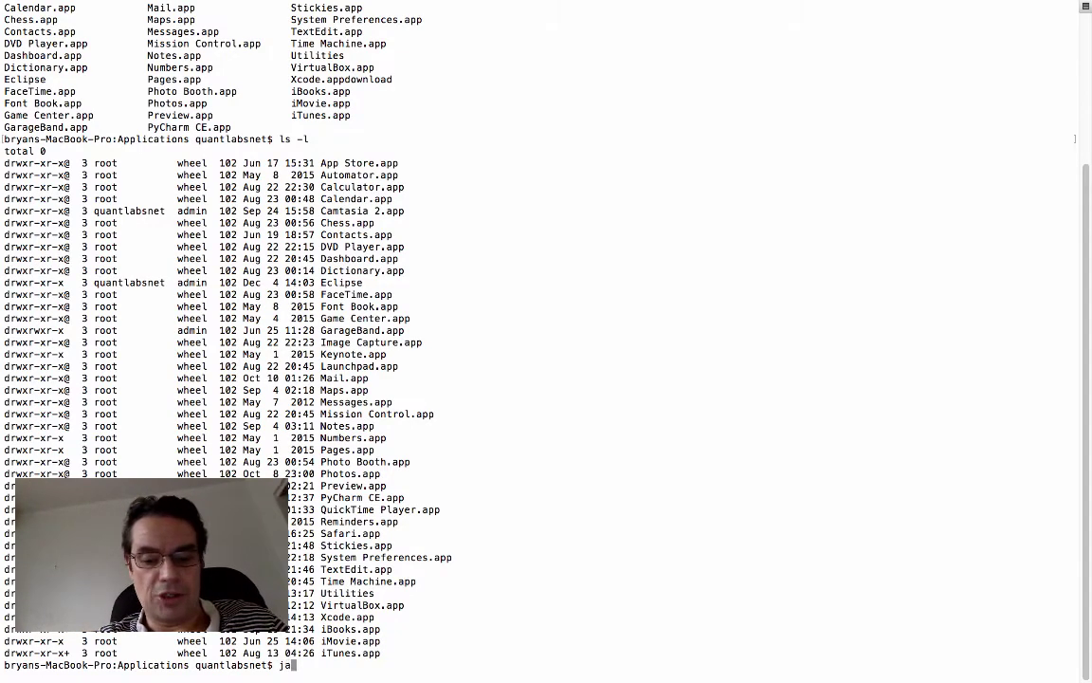
{"action": "type", "text": "n"}
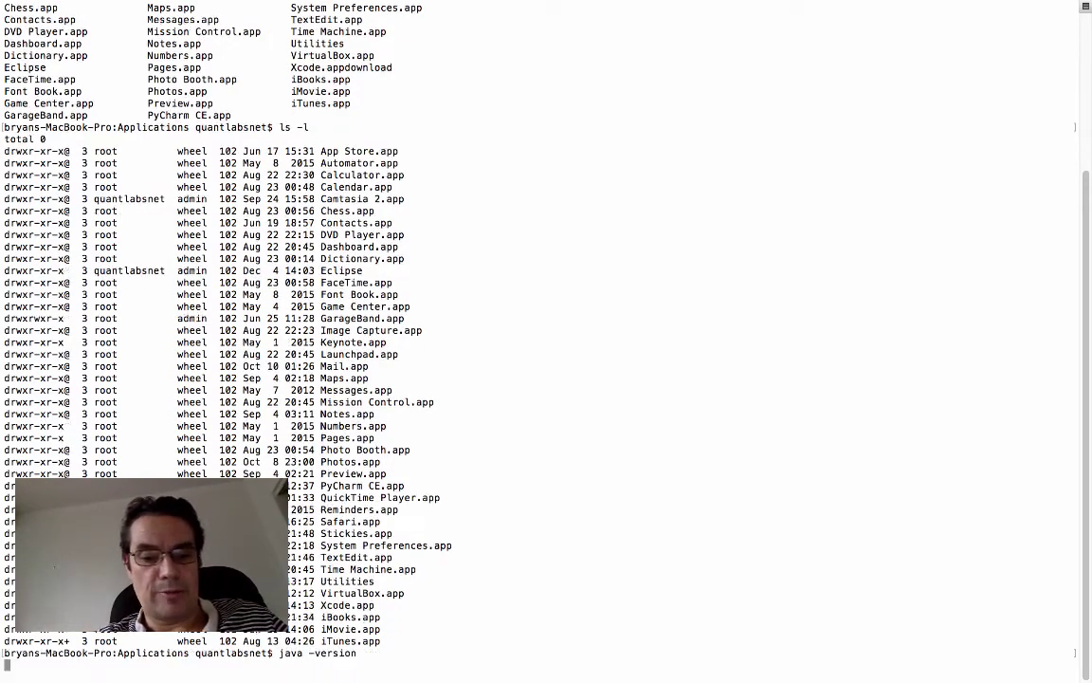
{"action": "key", "text": "Return"}
{"action": "type", "text": "java -v"}
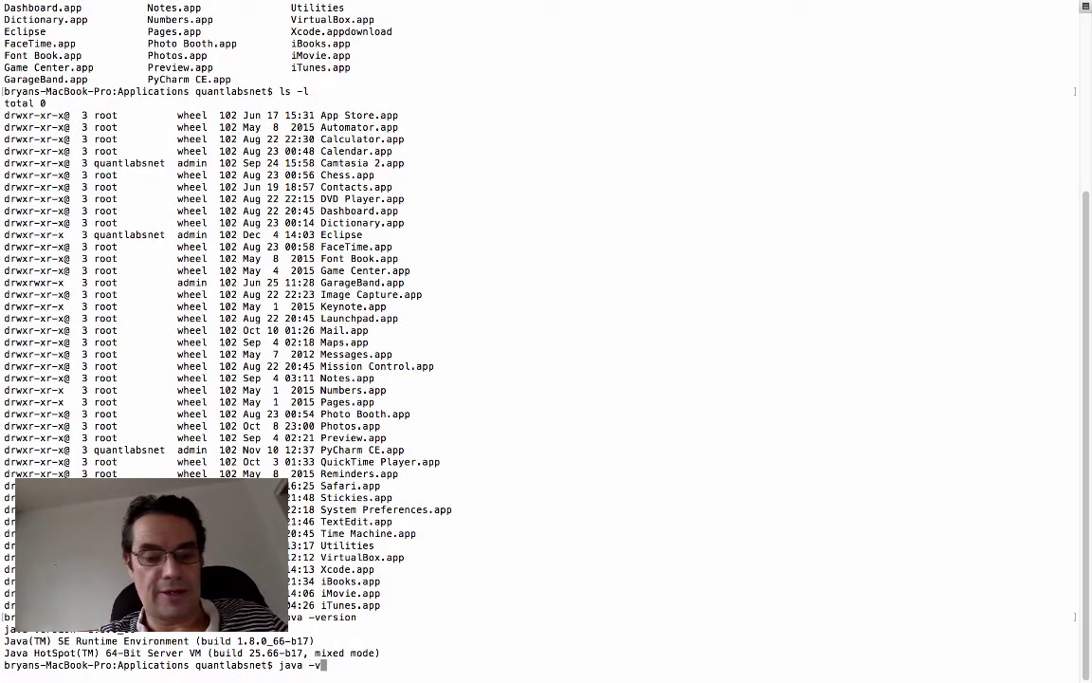
- Confirm javac reports version 1.8.0_66, then exit the shell session
{"action": "key", "text": "BackSpace"}
{"action": "key", "text": "BackSpace"}
{"action": "type", "text": "c -version"}
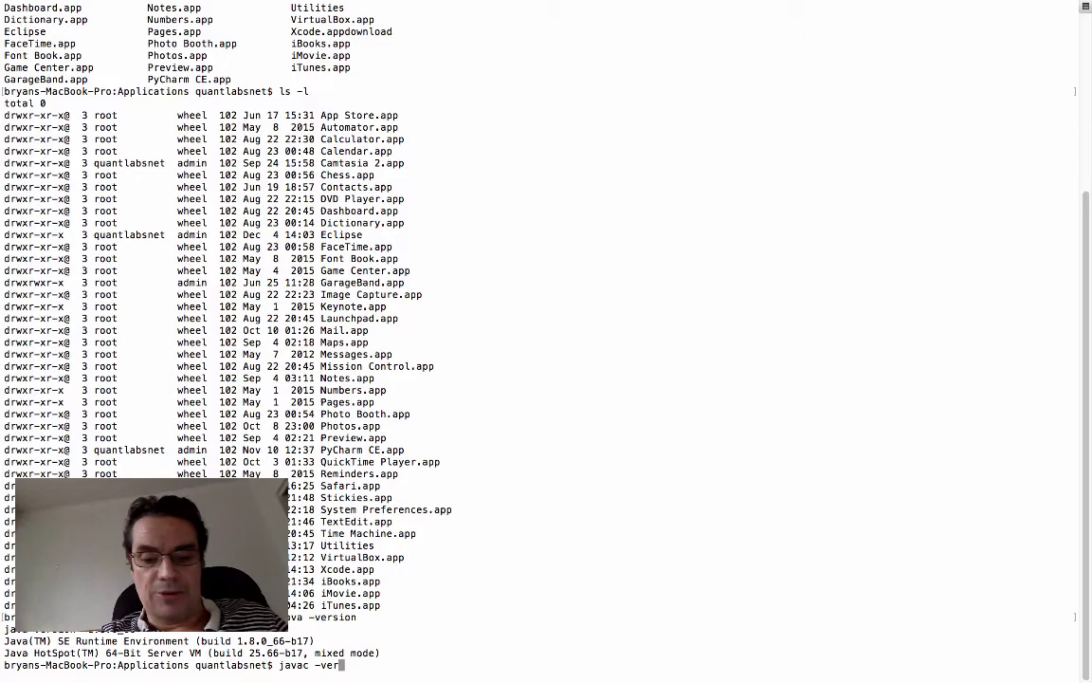
{"action": "key", "text": "Return"}
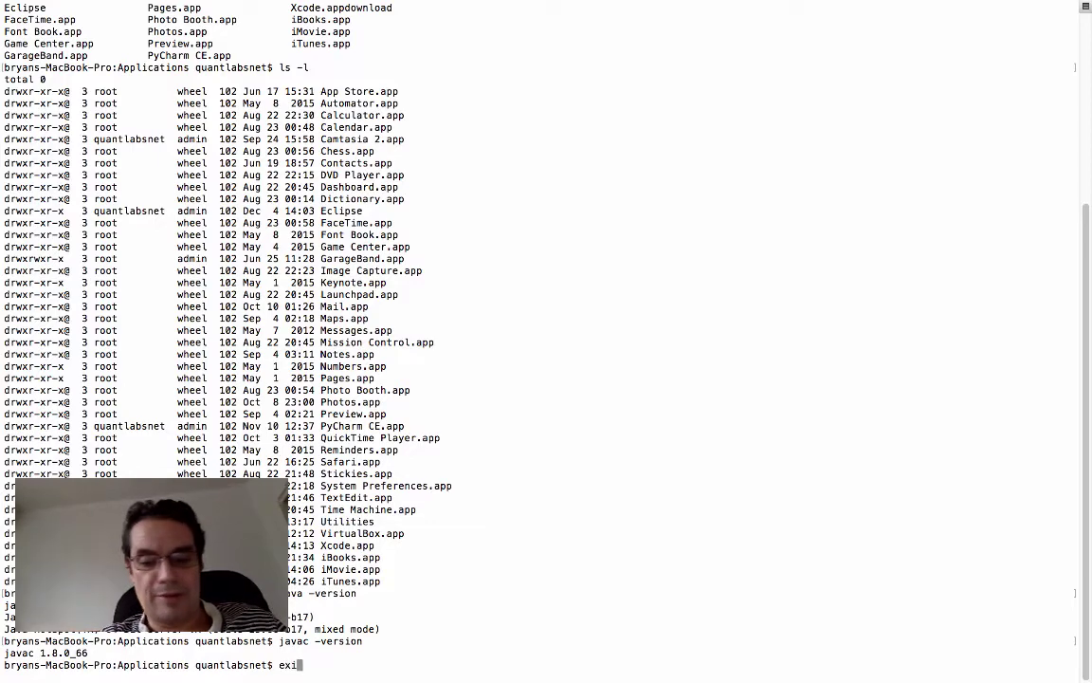
{"action": "type", "text": "exit"}
{"action": "key", "text": "Return"}
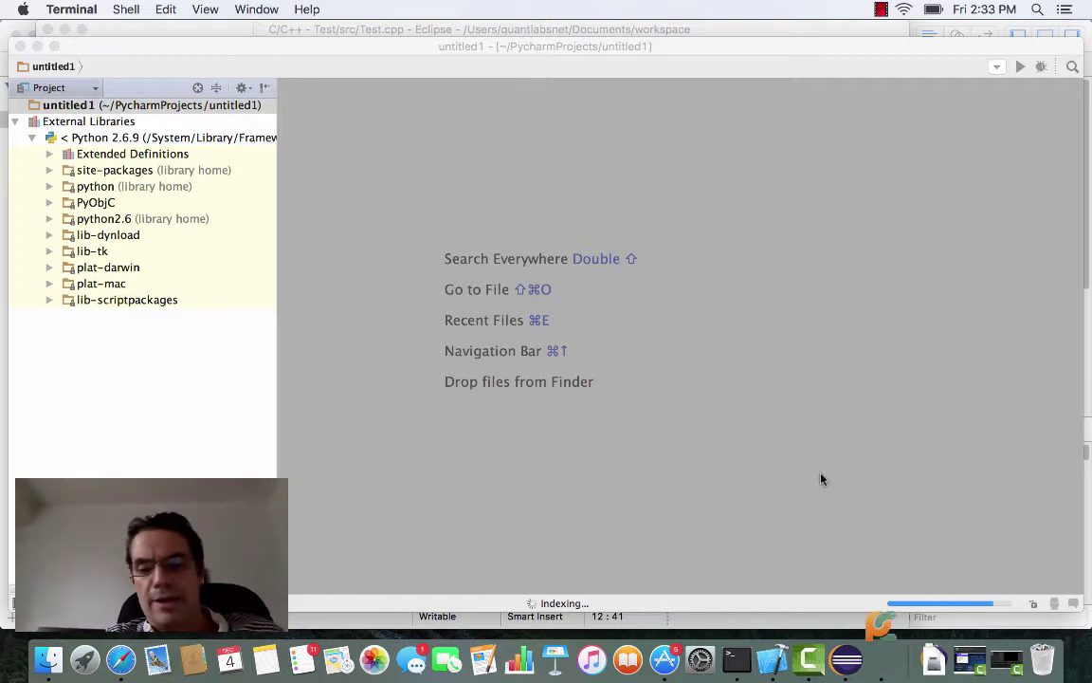
- Cycle from PyCharm to Eclipse's Hello World project, then bring up Camtasia 2's welcome window
{"action": "left_click", "coordinate": [882, 661]}
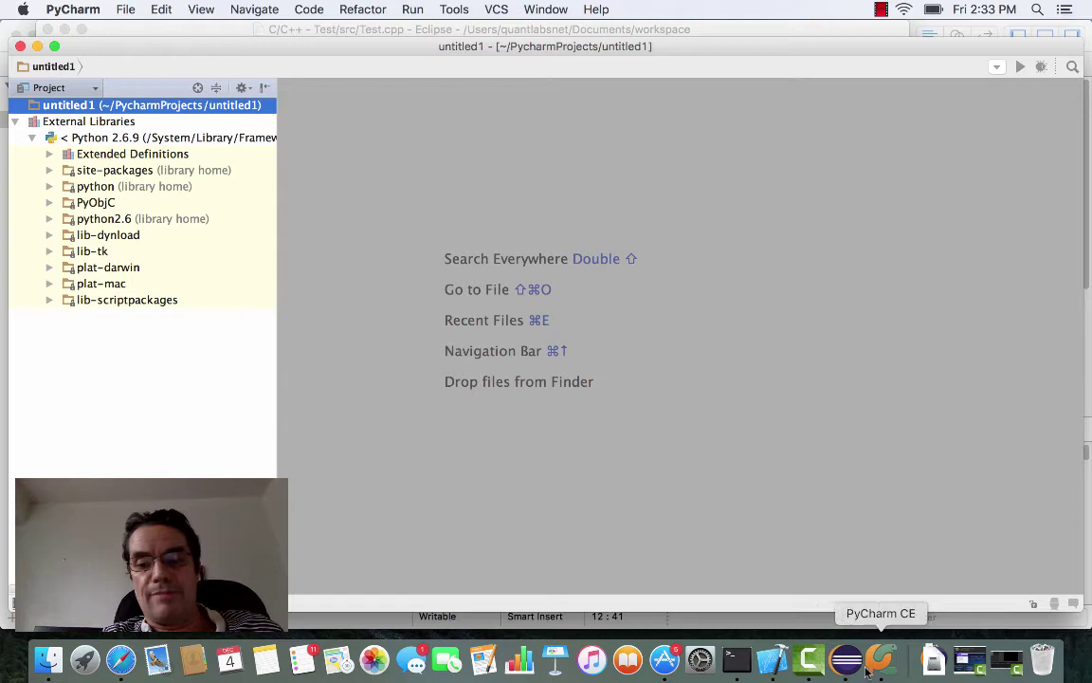
{"action": "left_click", "coordinate": [846, 661]}
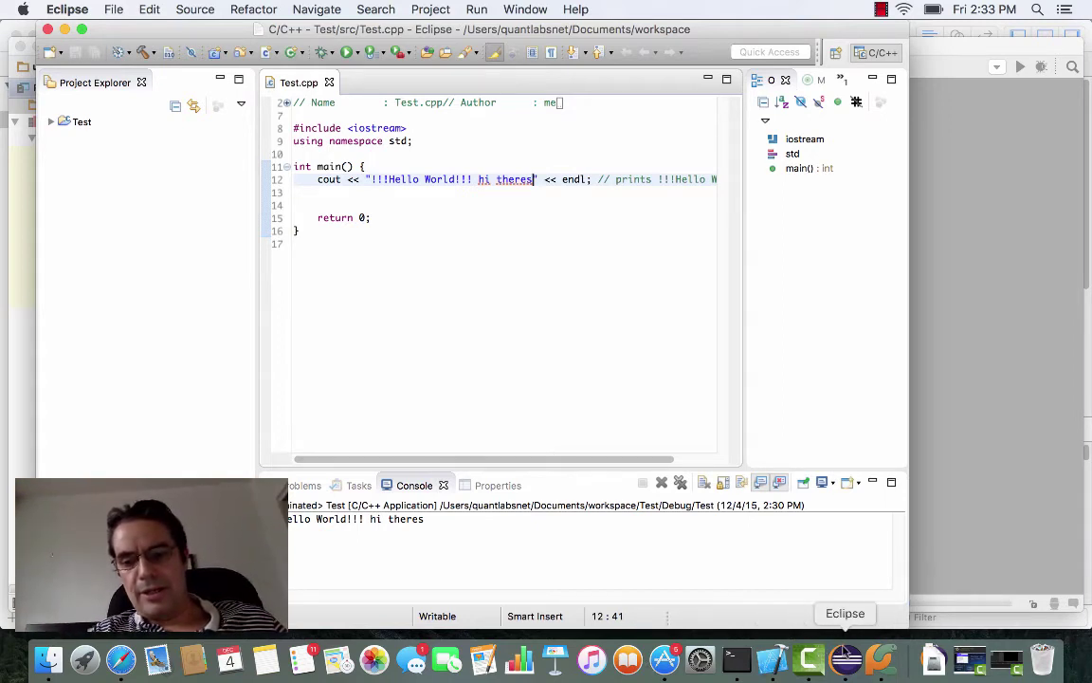
{"action": "left_click", "coordinate": [809, 659]}
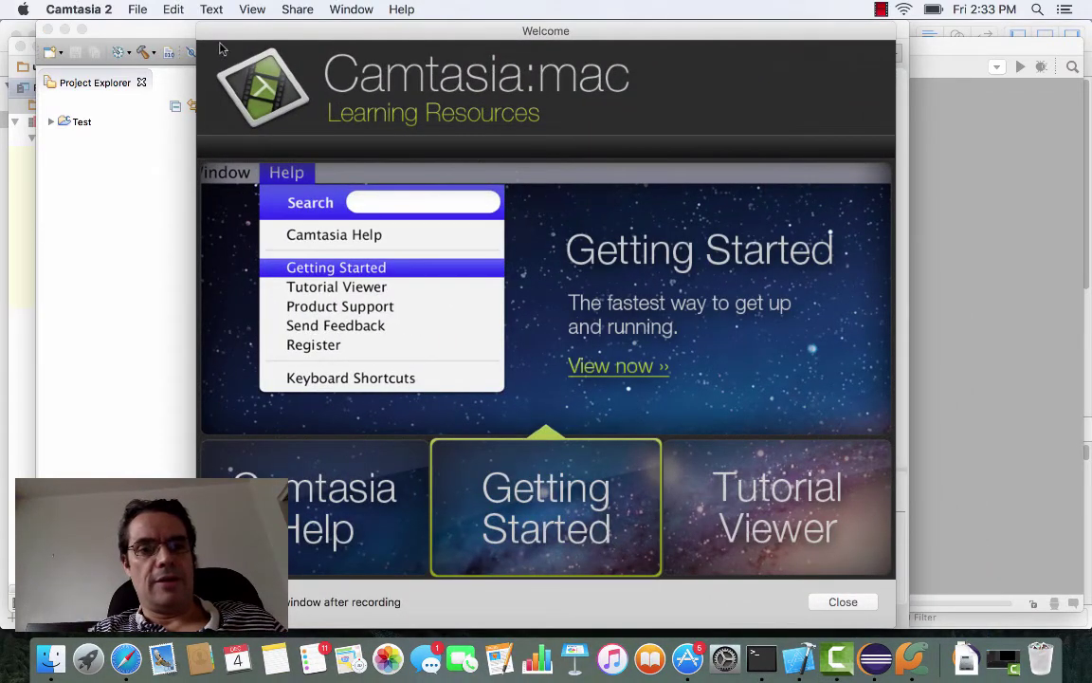
- Close the Camtasia 2 welcome window to reveal Eclipse's Test.cpp
{"action": "left_click", "coordinate": [119, 201]}
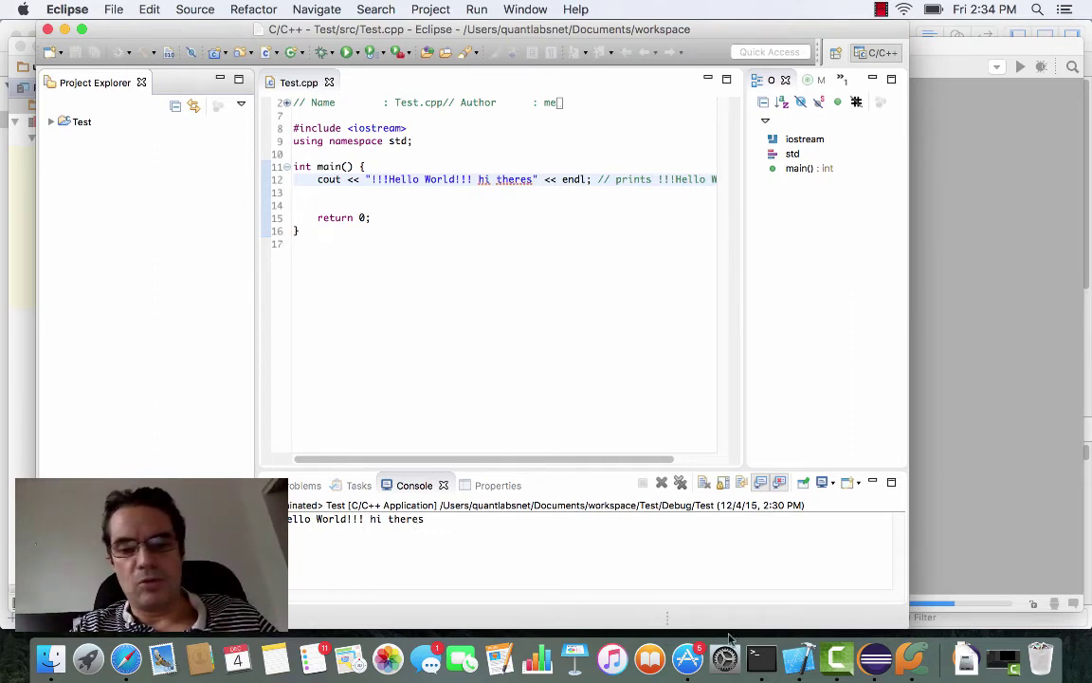
- In the Xcode test project, preview the new-file templates and cancel
{"action": "left_click", "coordinate": [798, 657]}
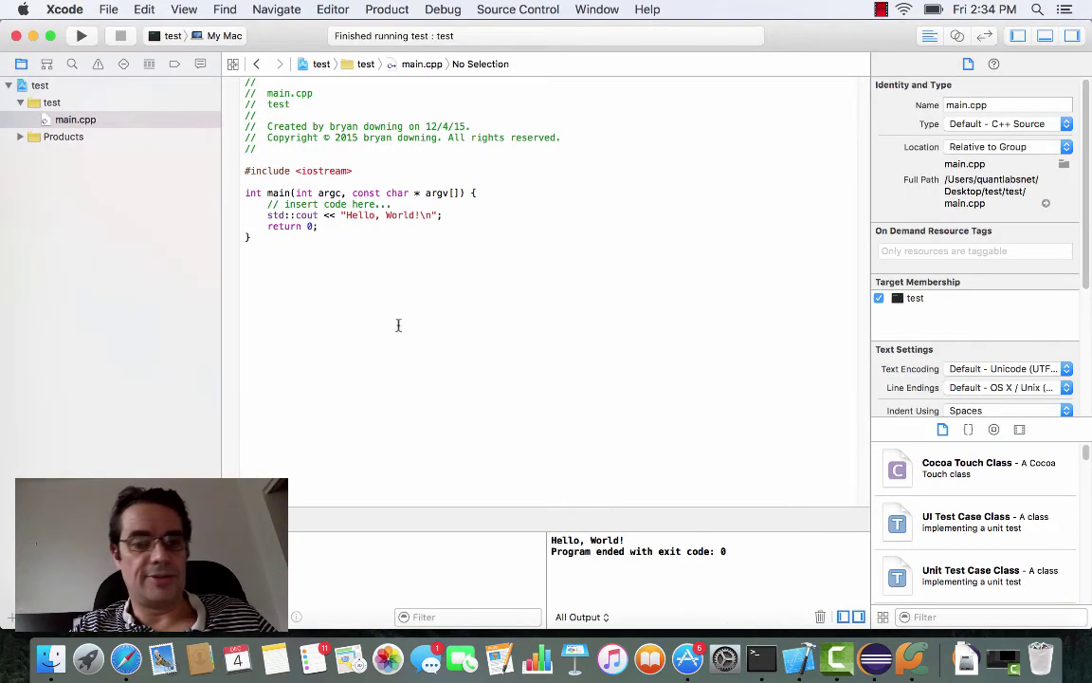
{"action": "key", "text": "super+n"}
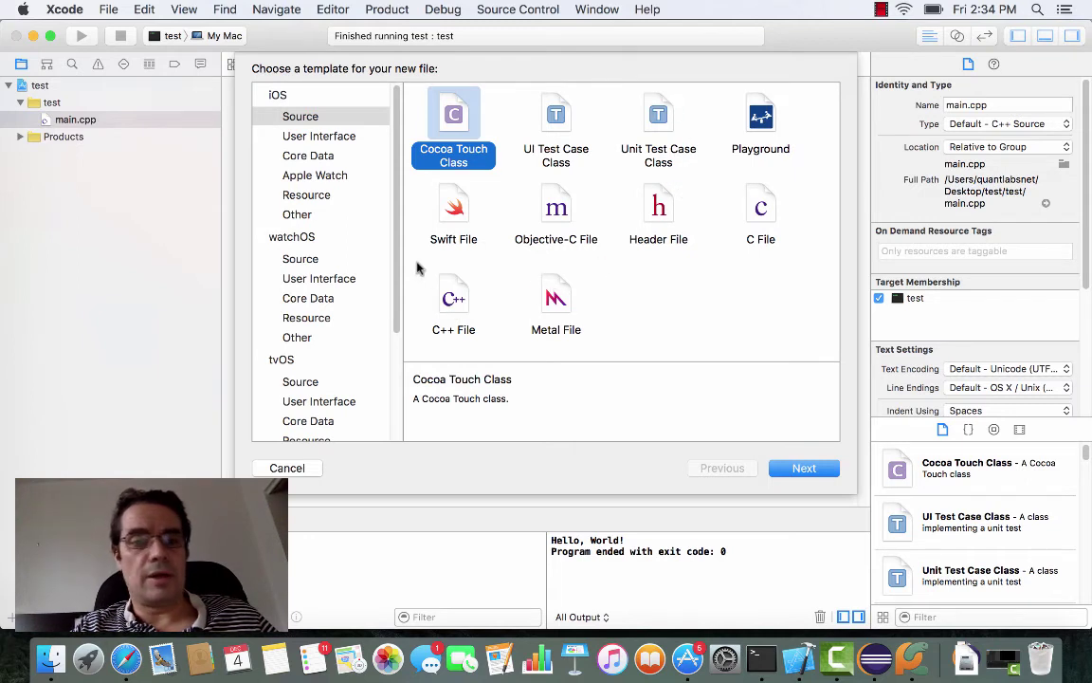
{"action": "key", "text": "Escape"}
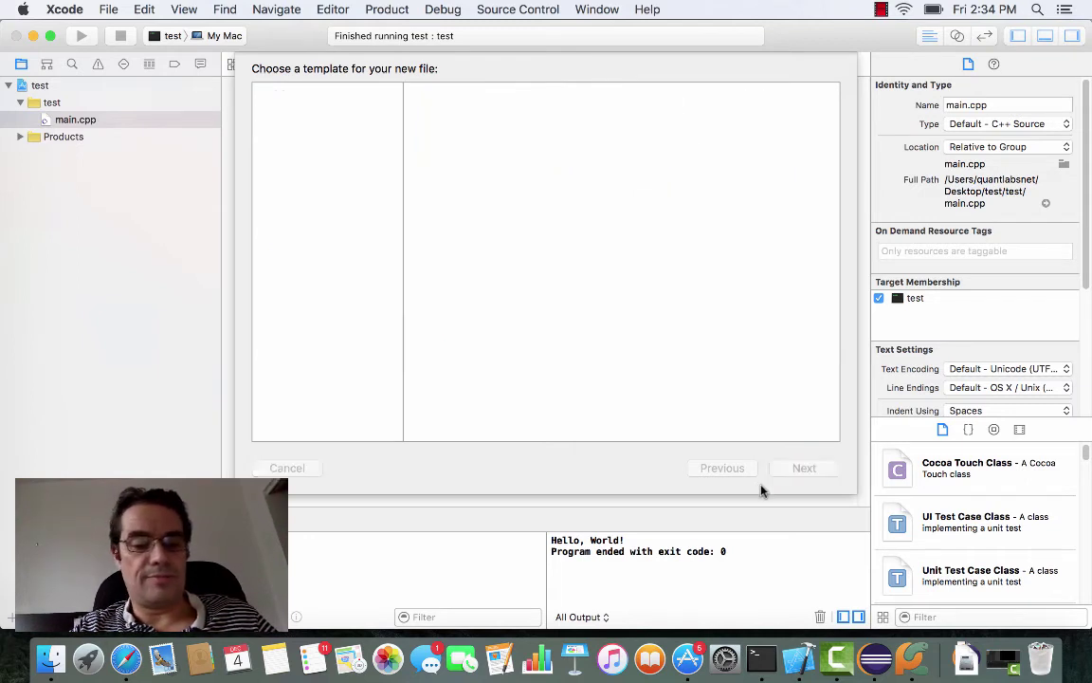
- Close the Xcode test project and reopen the new-file template chooser
{"action": "left_click", "coordinate": [64, 9]}
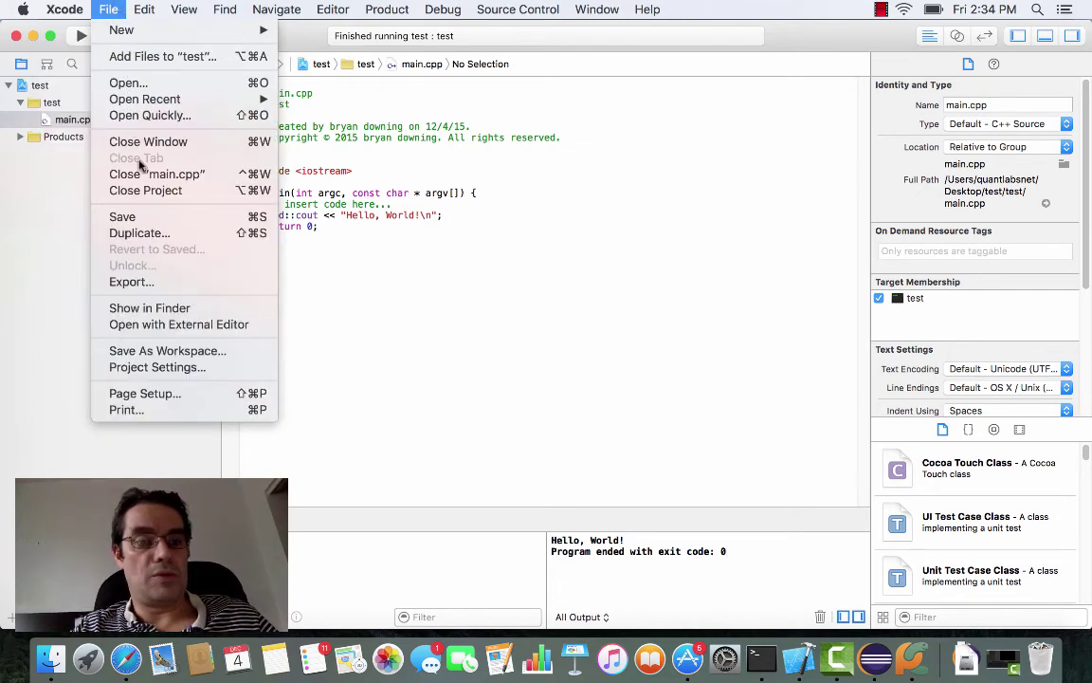
{"action": "left_click", "coordinate": [146, 190]}
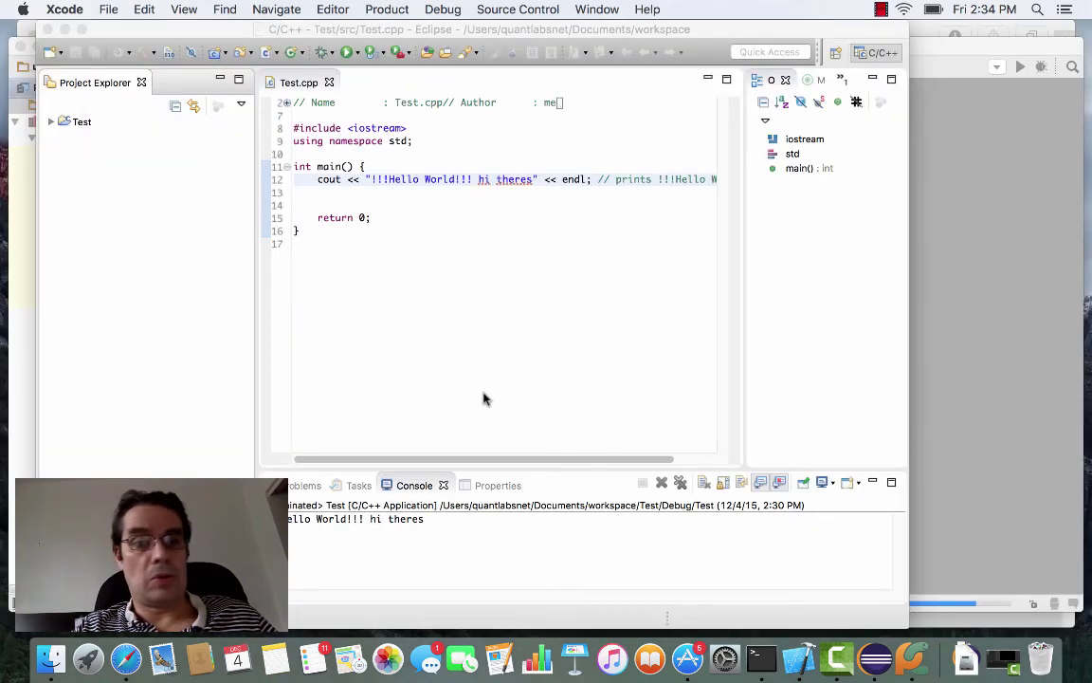
{"action": "key", "text": "super+n"}
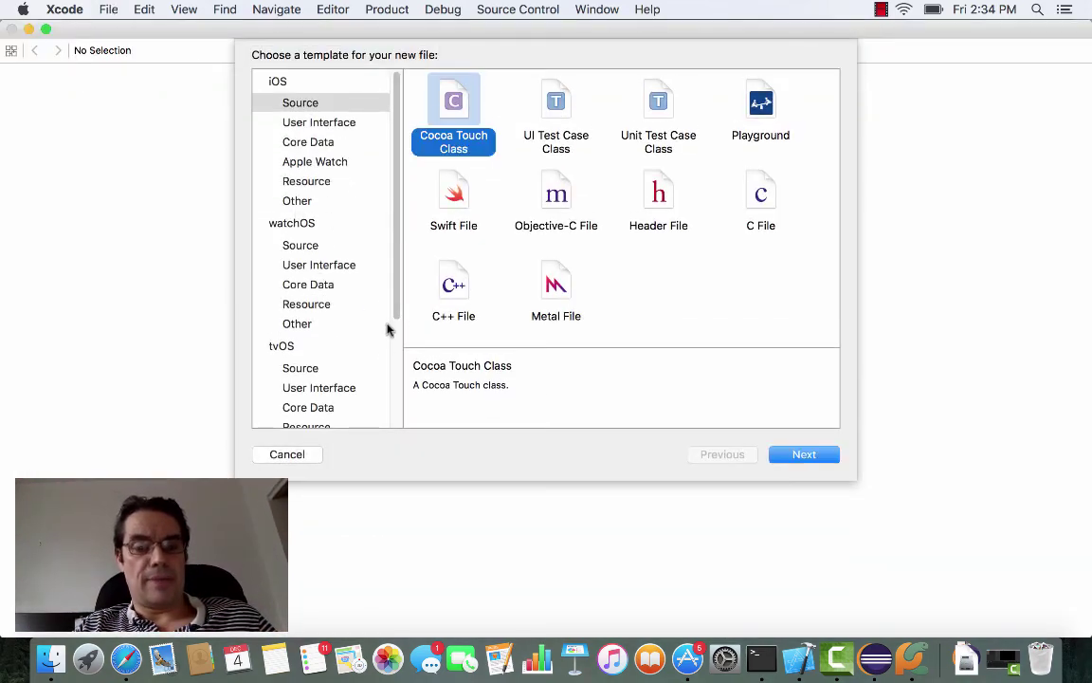
{"action": "scroll", "coordinate": [390, 324], "scroll_direction": "down", "scroll_amount": 4}
{"action": "scroll", "coordinate": [399, 389], "scroll_direction": "down", "scroll_amount": 4}
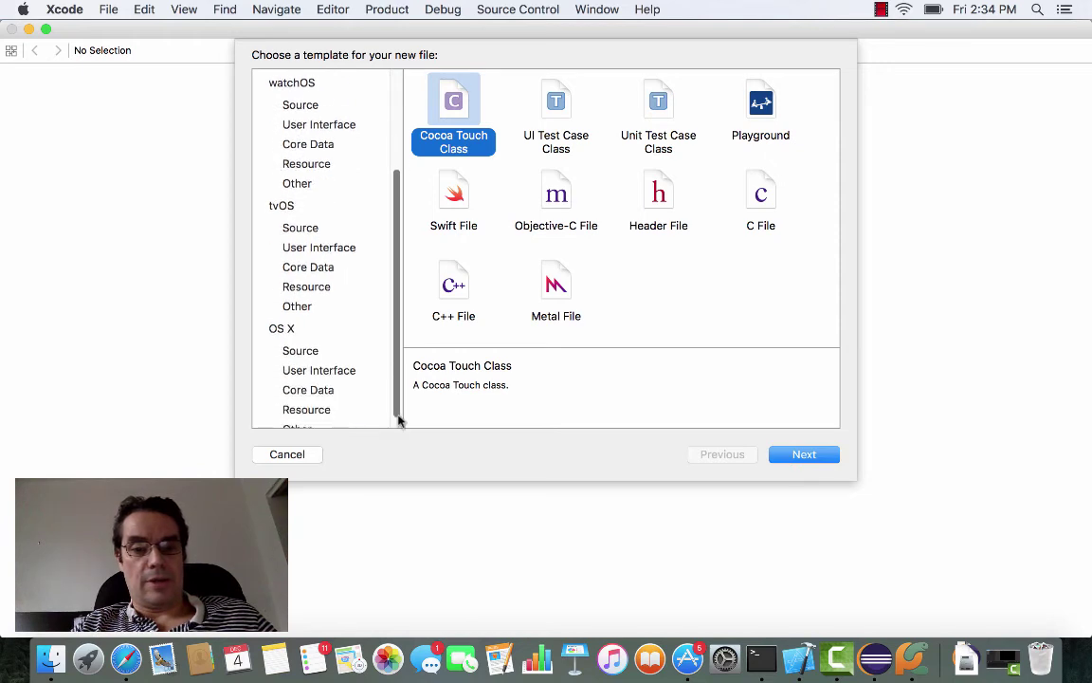
- View OS X Source templates, then Other templates like Shell Script, then Source again
{"action": "left_click", "coordinate": [312, 341]}
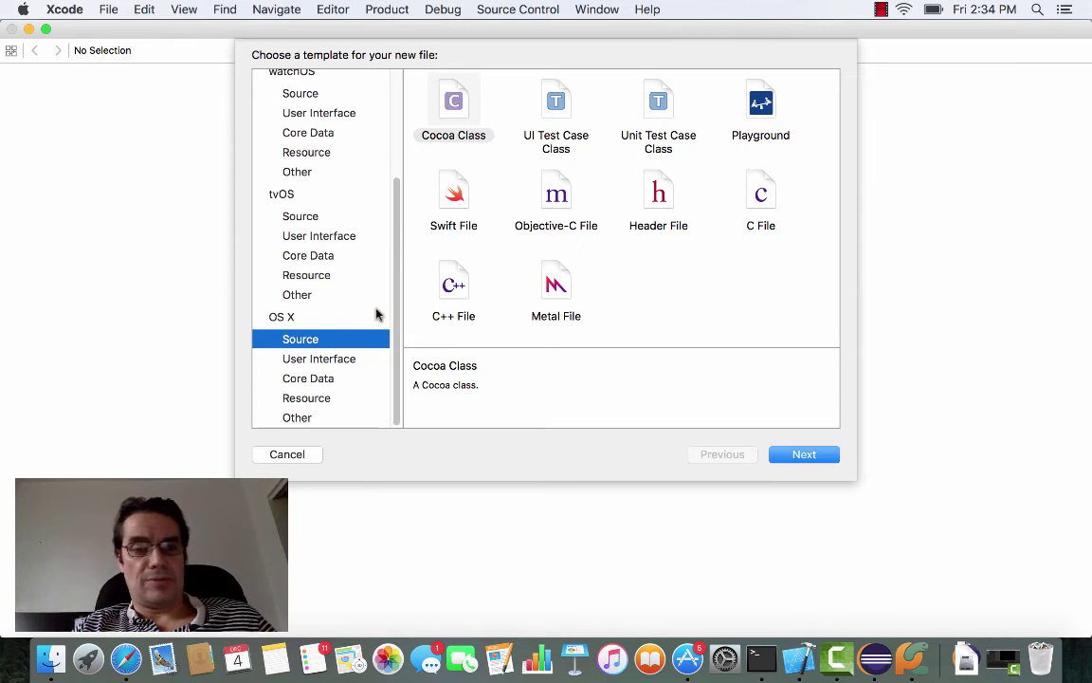
{"action": "scroll", "coordinate": [393, 303], "scroll_direction": "up", "scroll_amount": 3}
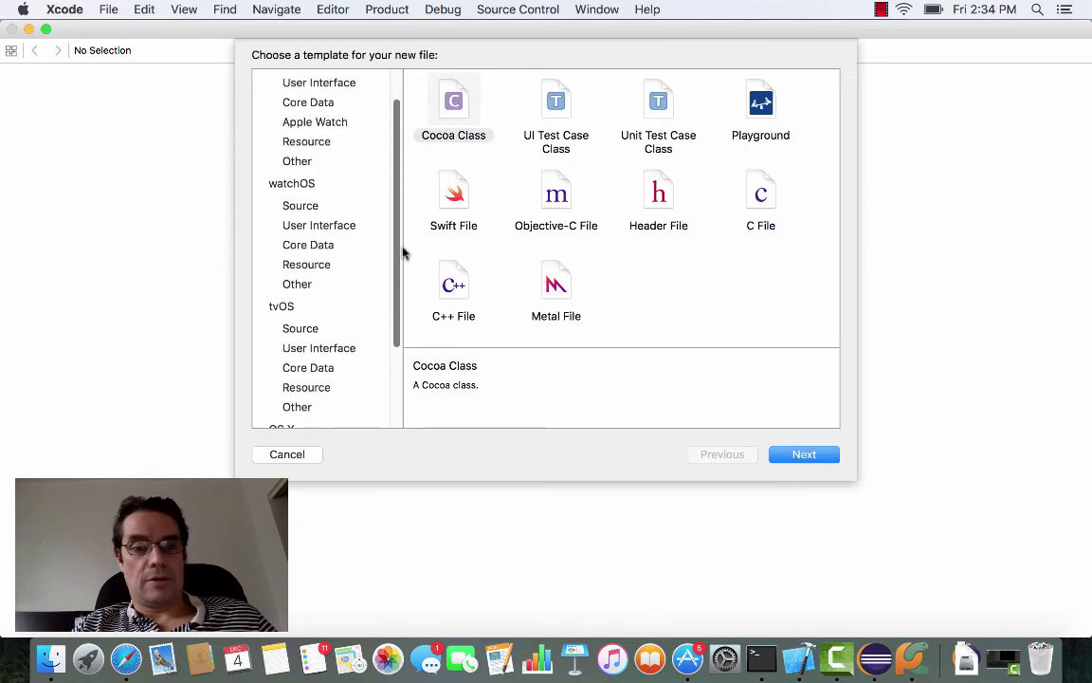
{"action": "scroll", "coordinate": [398, 265], "scroll_direction": "up", "scroll_amount": 3}
{"action": "scroll", "coordinate": [399, 237], "scroll_direction": "up", "scroll_amount": 2}
{"action": "scroll", "coordinate": [398, 265], "scroll_direction": "down", "scroll_amount": 5}
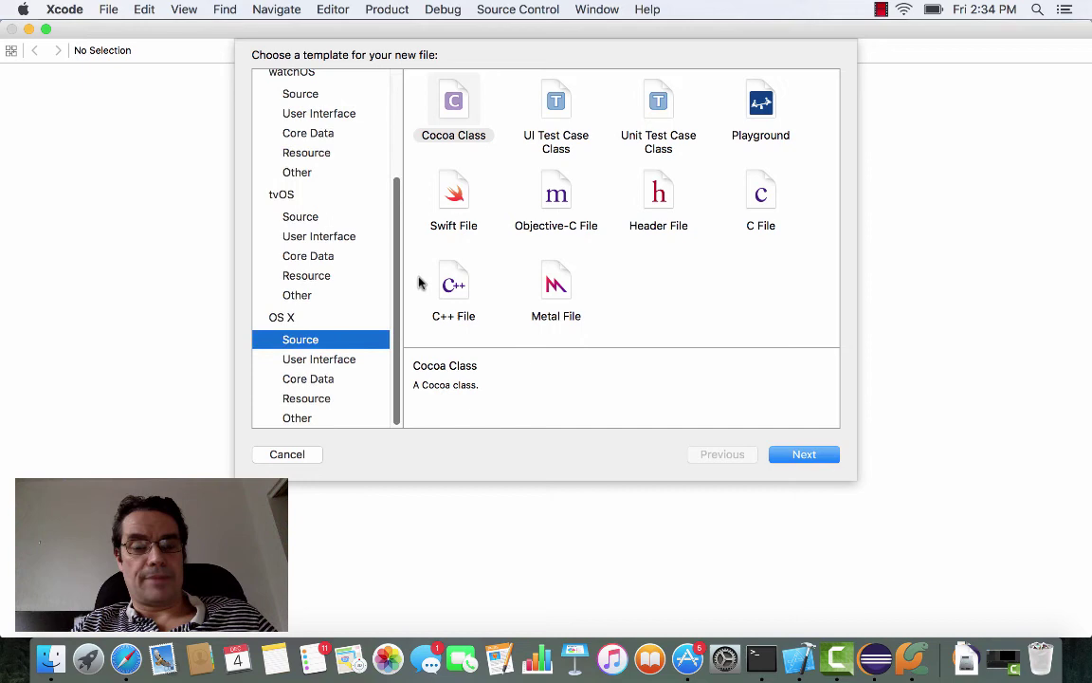
{"action": "scroll", "coordinate": [396, 189], "scroll_direction": "up", "scroll_amount": 5}
{"action": "scroll", "coordinate": [405, 192], "scroll_direction": "down", "scroll_amount": 5}
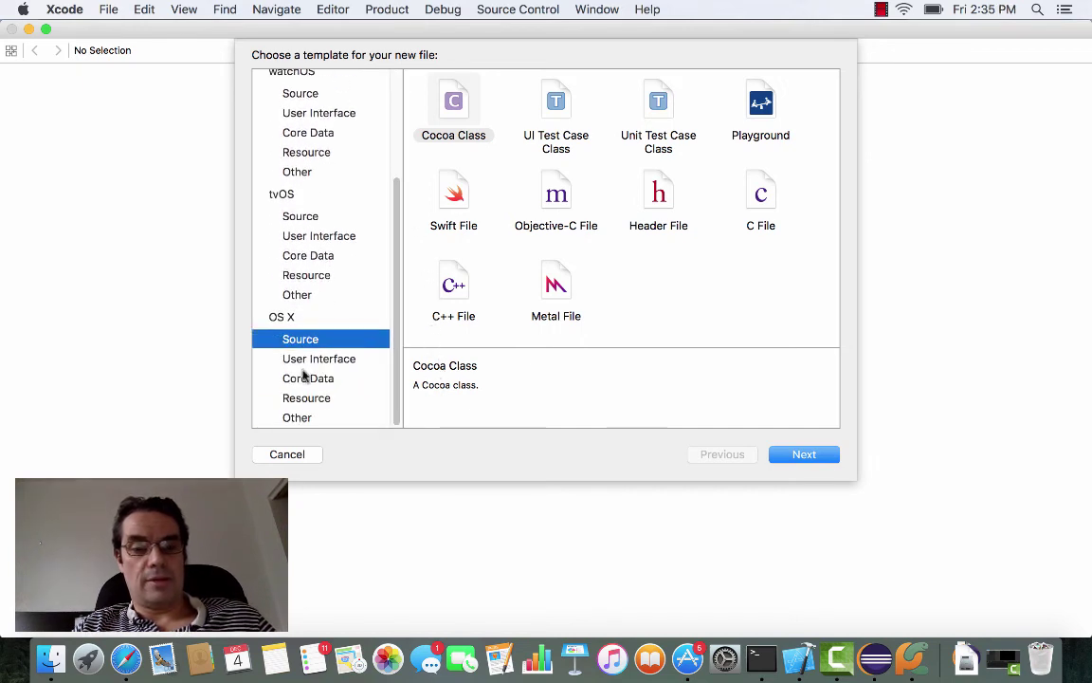
{"action": "left_click", "coordinate": [297, 417]}
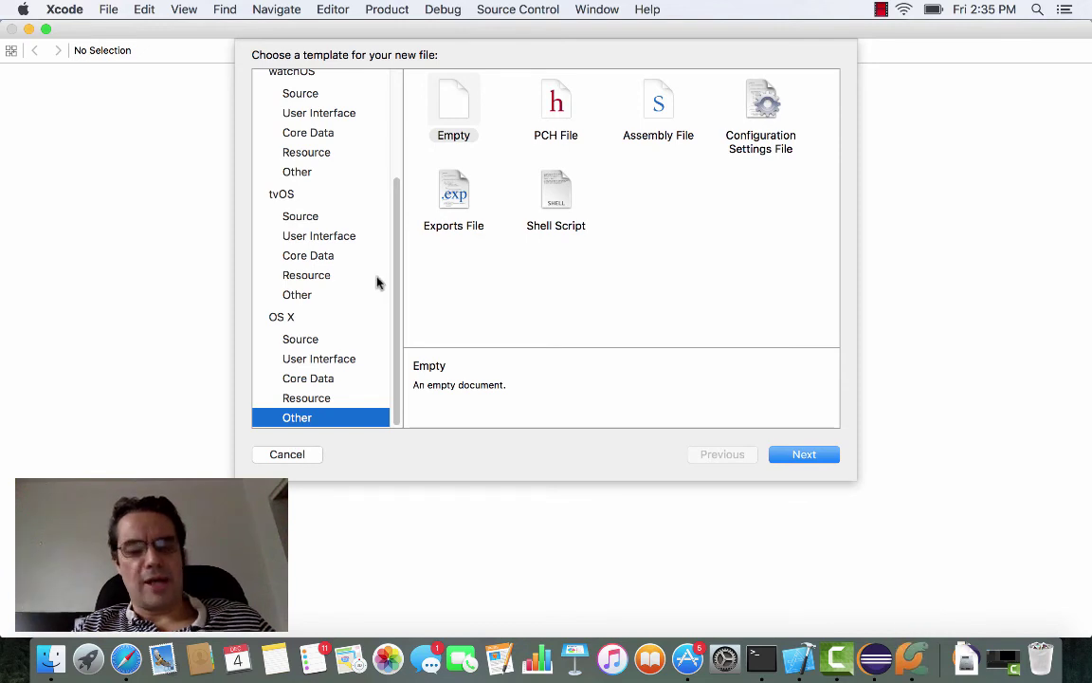
{"action": "left_click", "coordinate": [303, 339]}
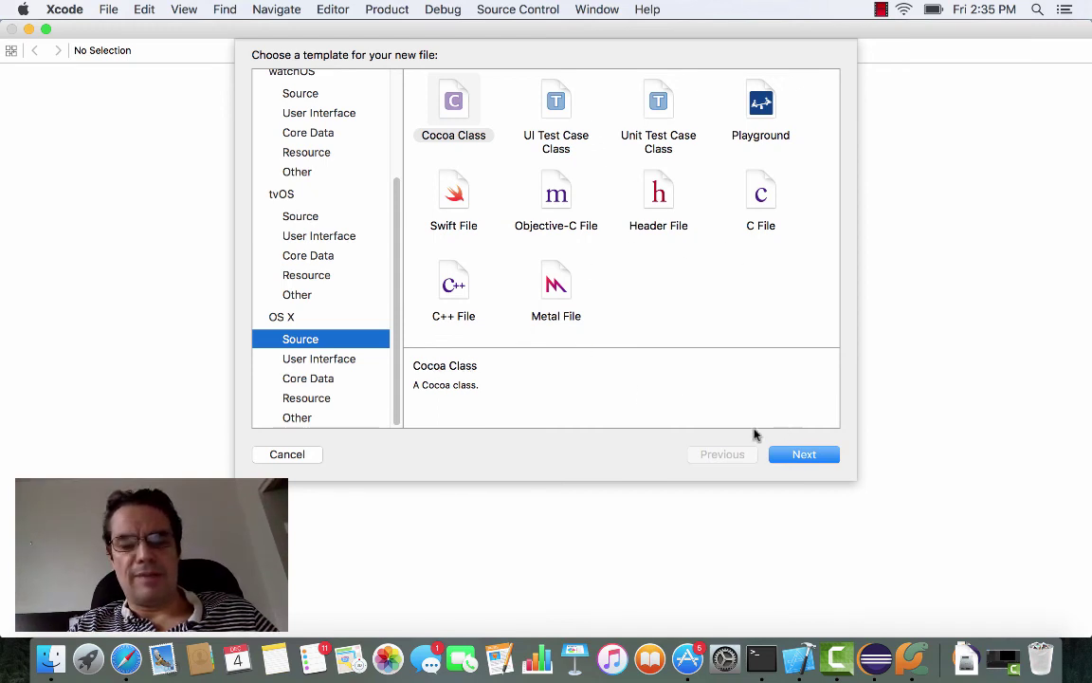
- Cancel the Xcode template chooser, return to Eclipse's Test.cpp, and stop the screen recording
{"action": "left_click", "coordinate": [286, 454]}
{"action": "key", "text": "super+Tab"}
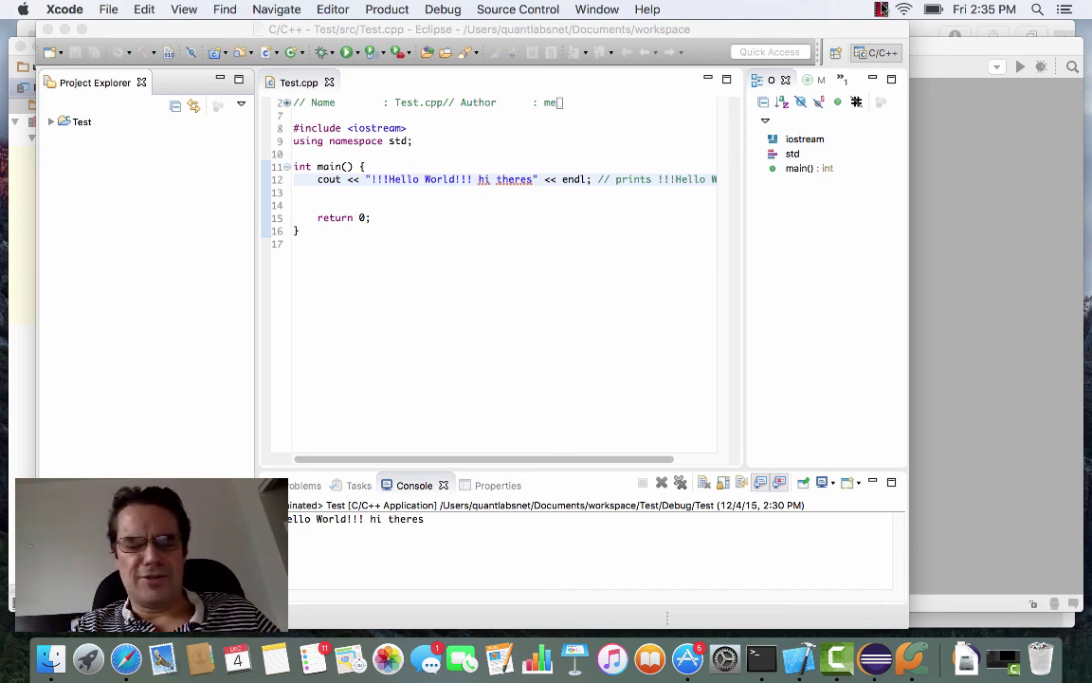
{"action": "left_click", "coordinate": [880, 9]}
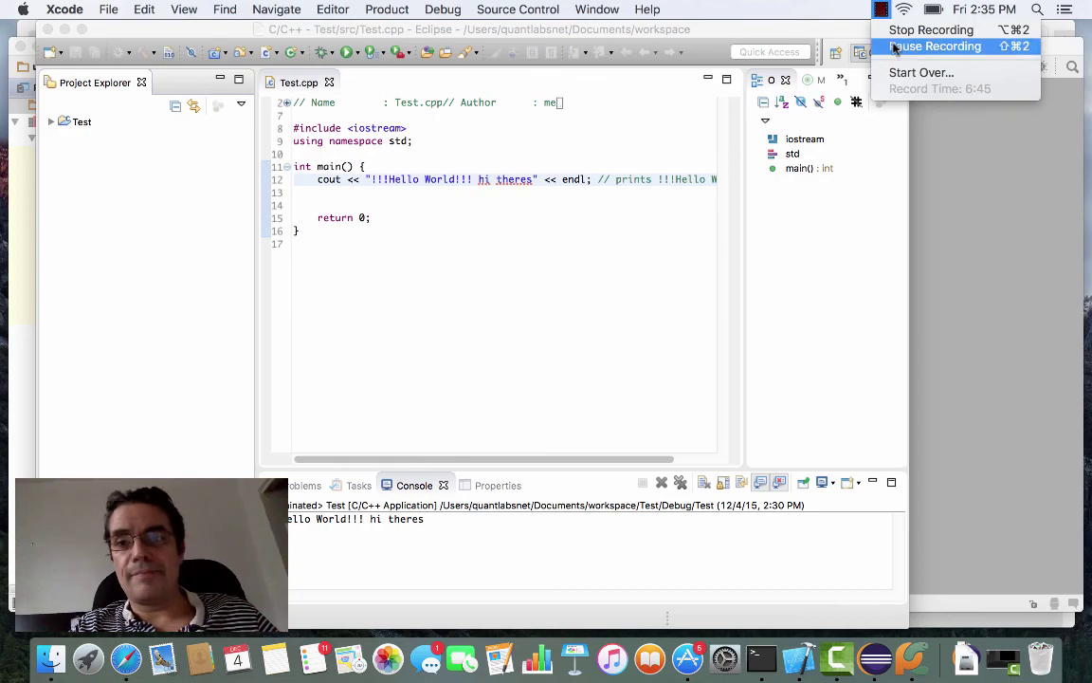